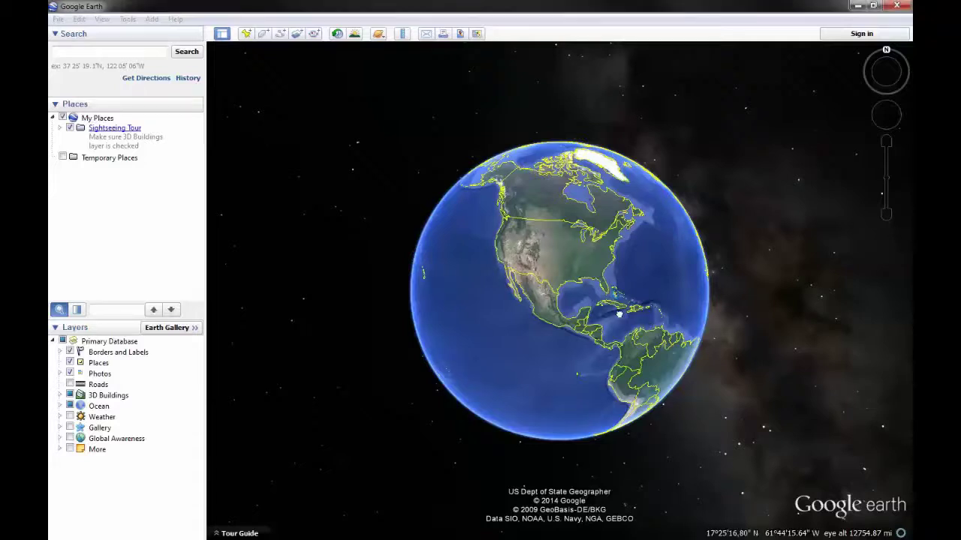
Step: Turn on the latitude and longitude grid over the globe and rotate it toward South America
left_click_drag(661, 300, 593, 326)
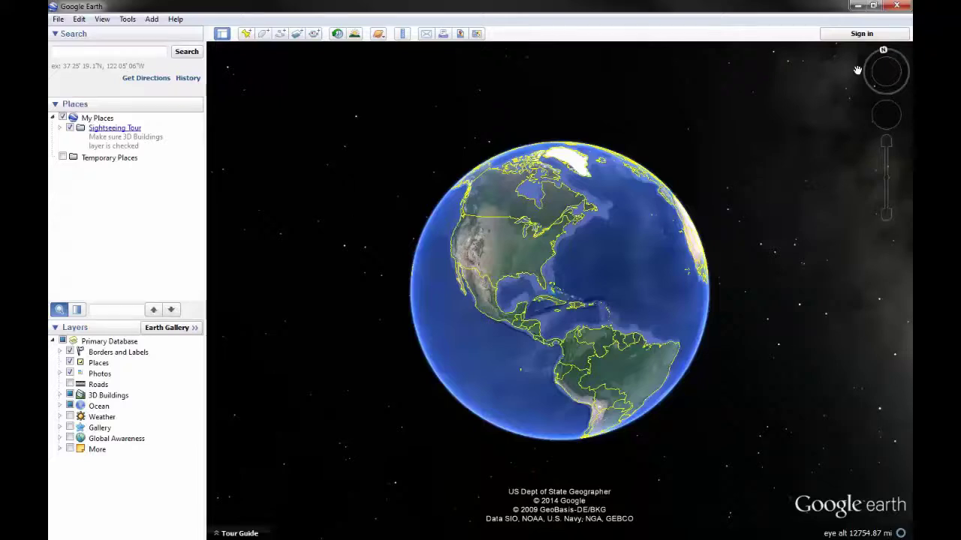
key("ctrl+l")
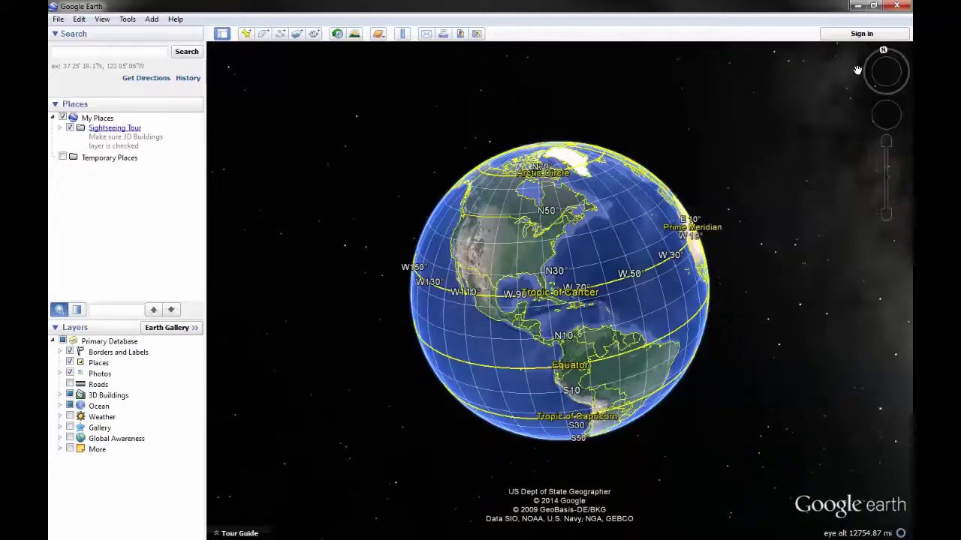
left_click_drag(517, 337, 469, 270)
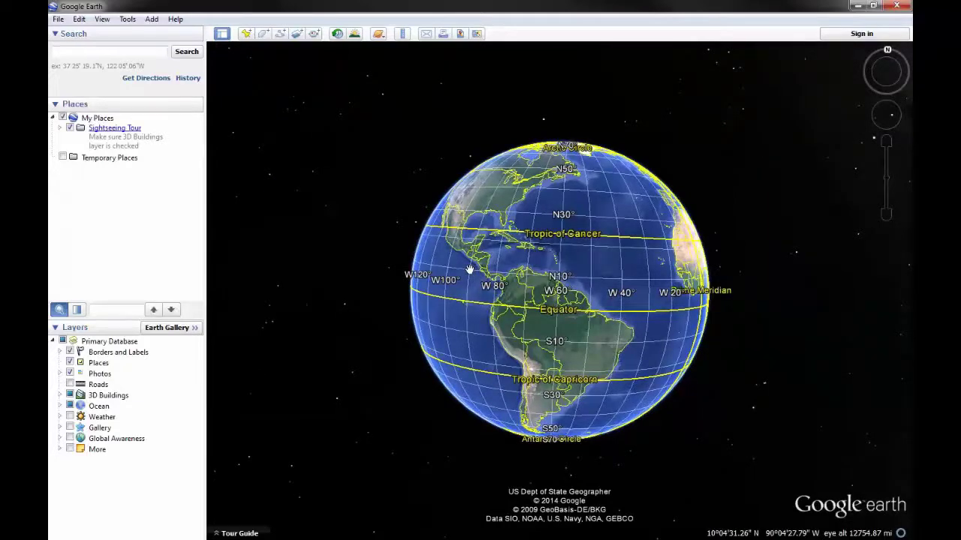
Step: Zoom in on northern South America, zoom back out, and rotate the globe east toward the Atlantic Ocean
scroll(534, 290, "up", 5)
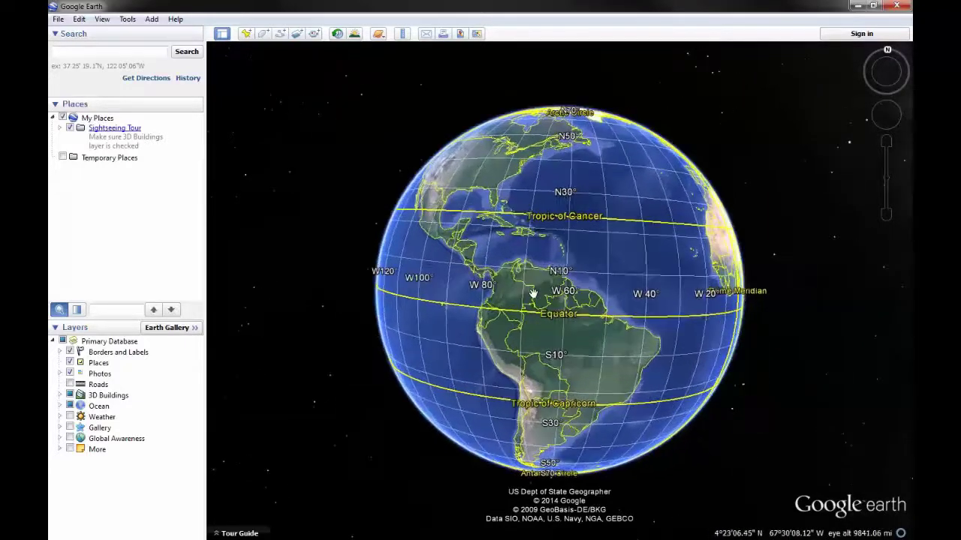
scroll(531, 292, "up", 3)
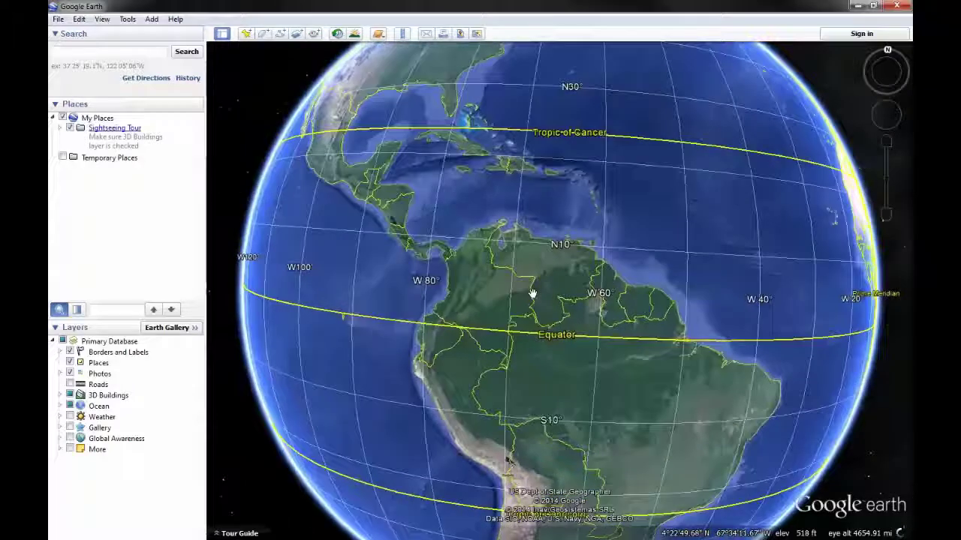
left_click_drag(655, 315, 557, 292)
scroll(695, 286, "down", 2)
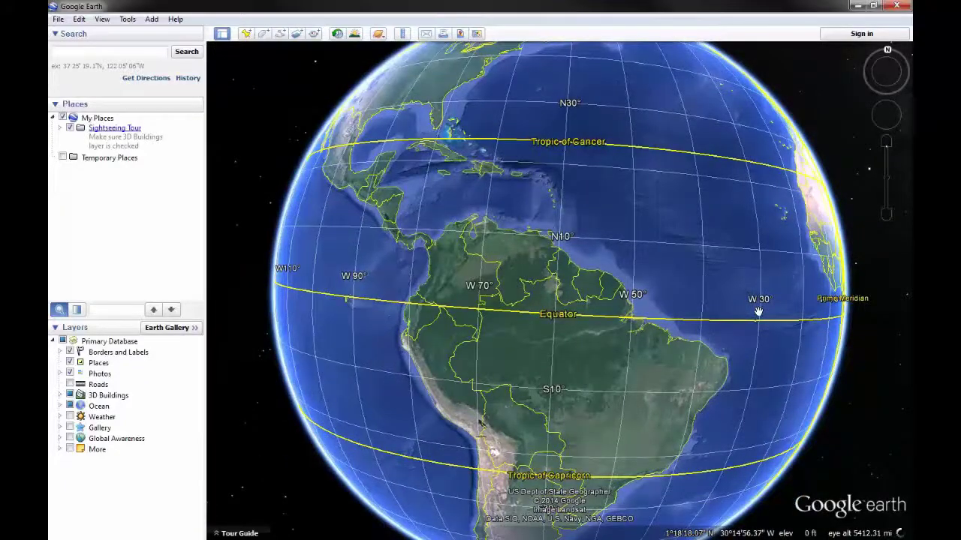
scroll(754, 310, "down", 3)
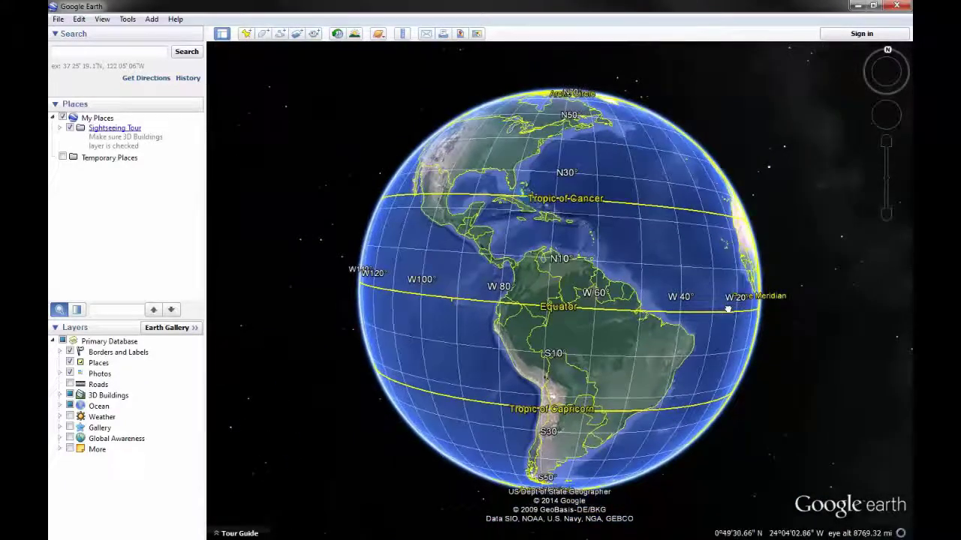
left_click_drag(727, 308, 664, 314)
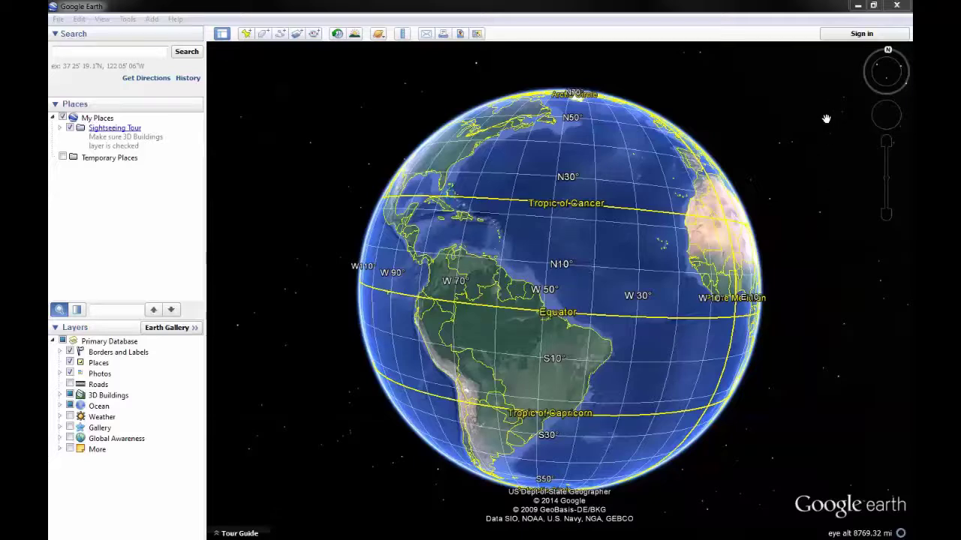
Step: Turn the view's heading away from north, spin the globe round to Antarctica, and reset the view to north up
left_click(887, 51)
mouse_move(887, 51)
left_mouse_down()
mouse_move(869, 80)
mouse_move(882, 88)
mouse_move(907, 73)
mouse_move(894, 55)
left_mouse_up()
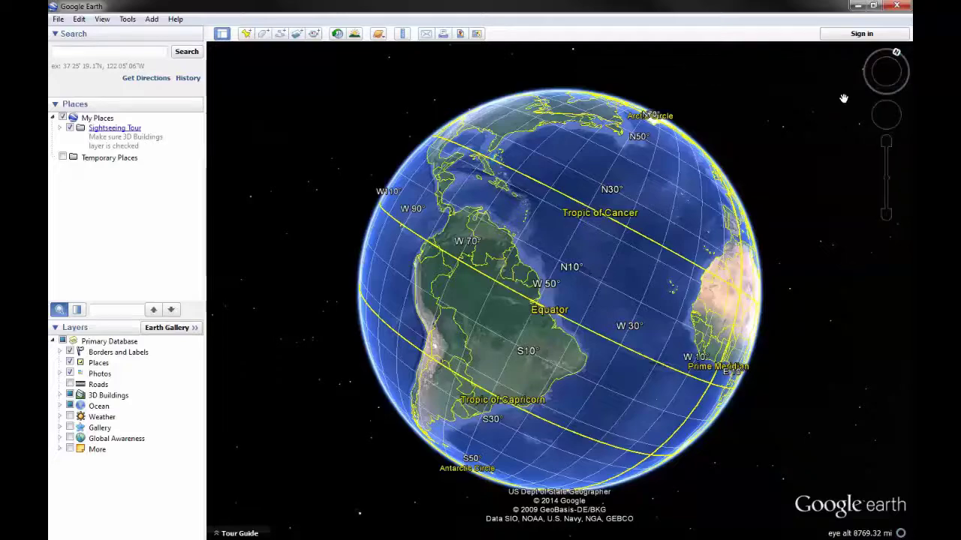
left_click_drag(555, 231, 581, 446)
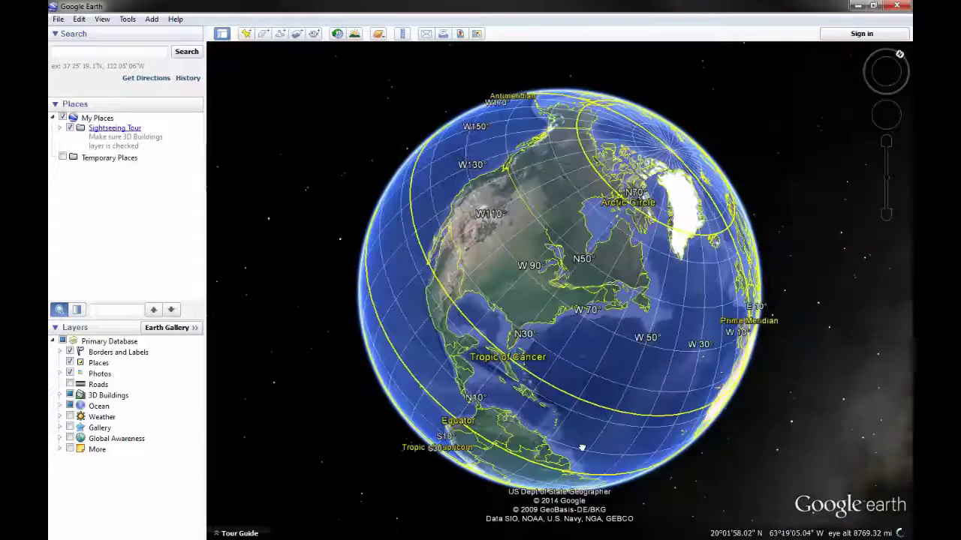
left_click_drag(536, 206, 800, 343)
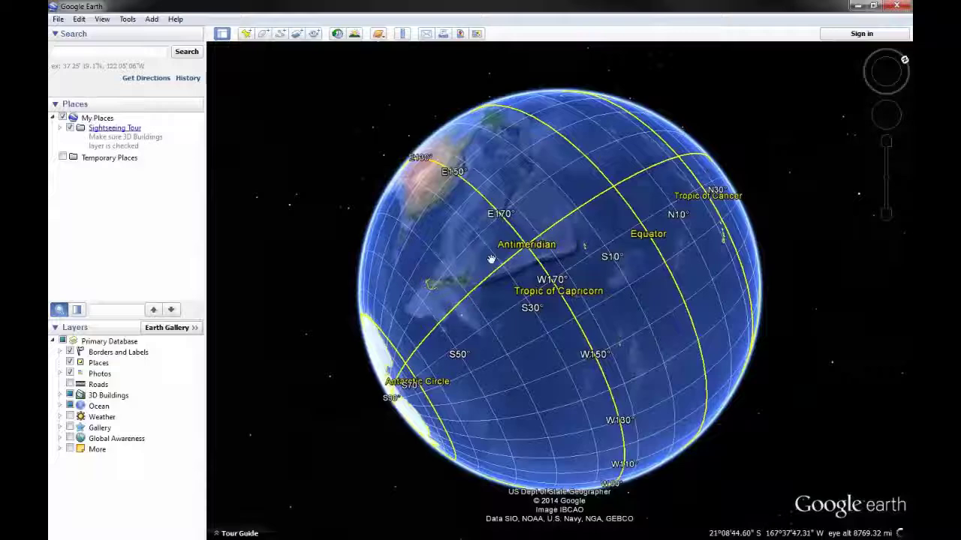
left_click_drag(491, 260, 673, 157)
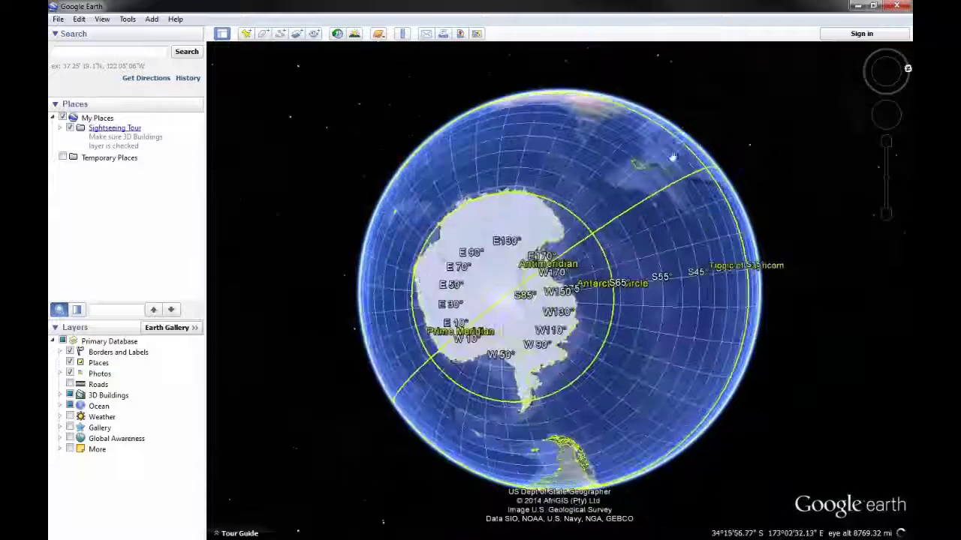
left_click(908, 69)
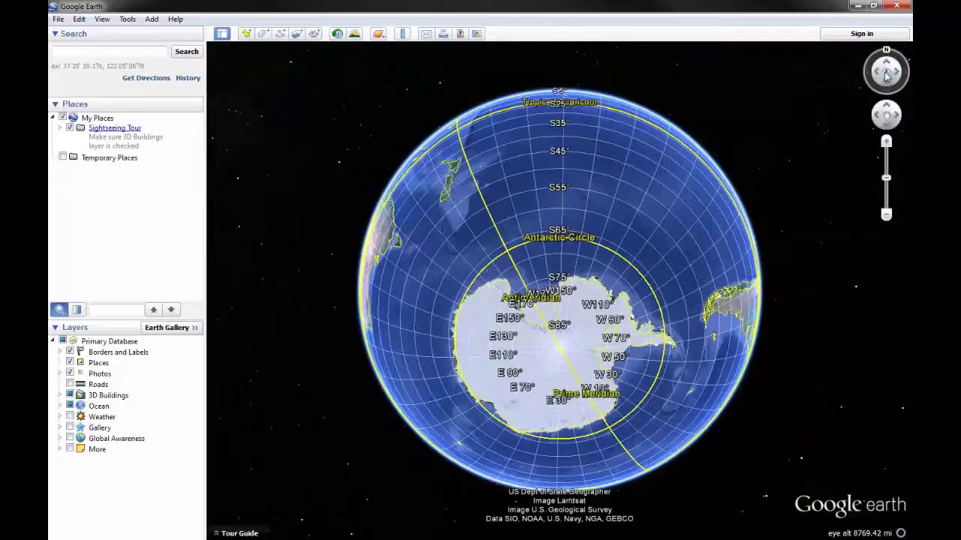
Step: Spin the globe north across the Pacific to North America and reset the view to north up
left_click_drag(550, 128, 529, 356)
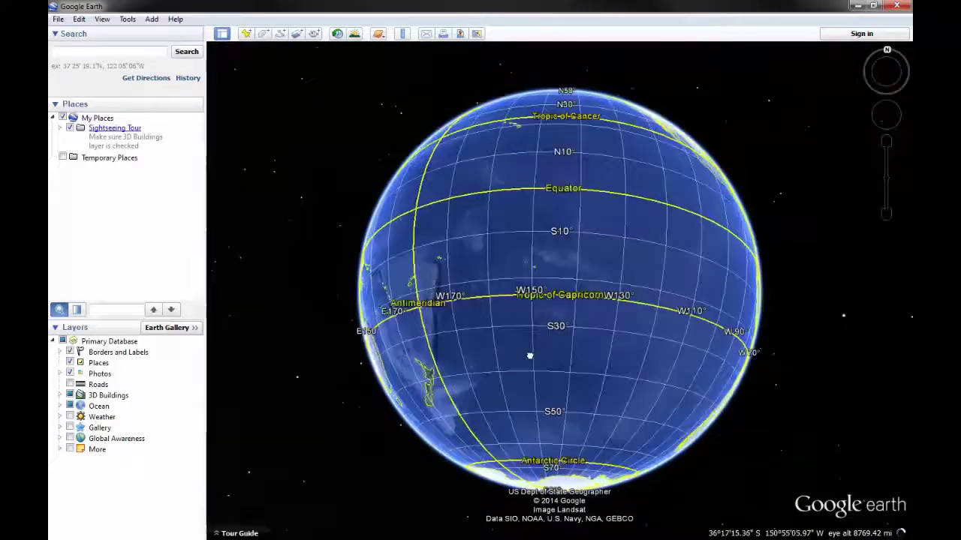
left_click_drag(560, 161, 568, 208)
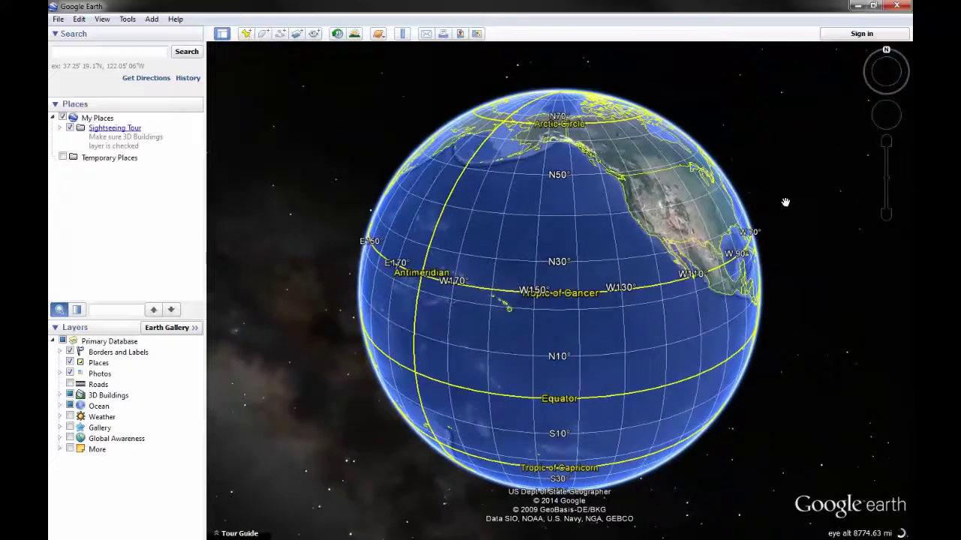
left_click_drag(645, 327, 488, 339)
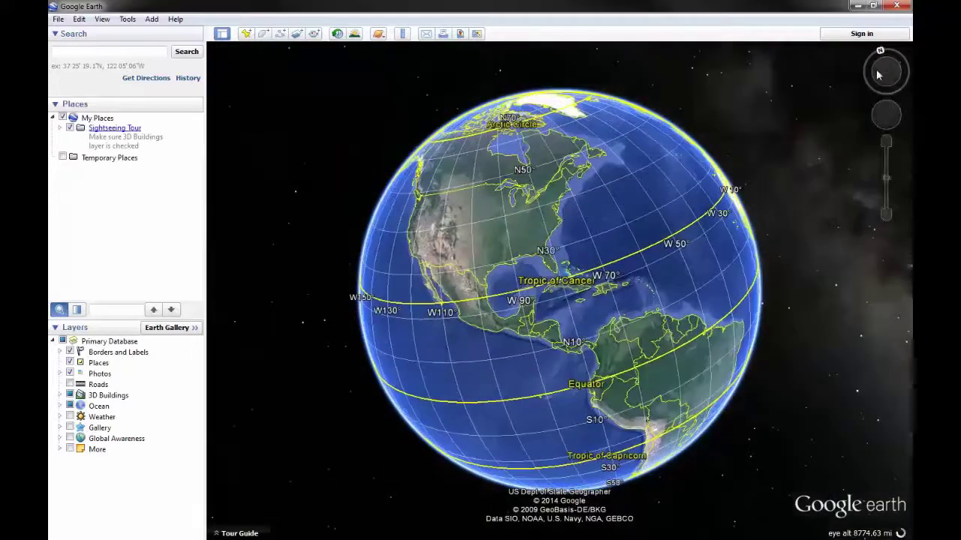
left_click(882, 57)
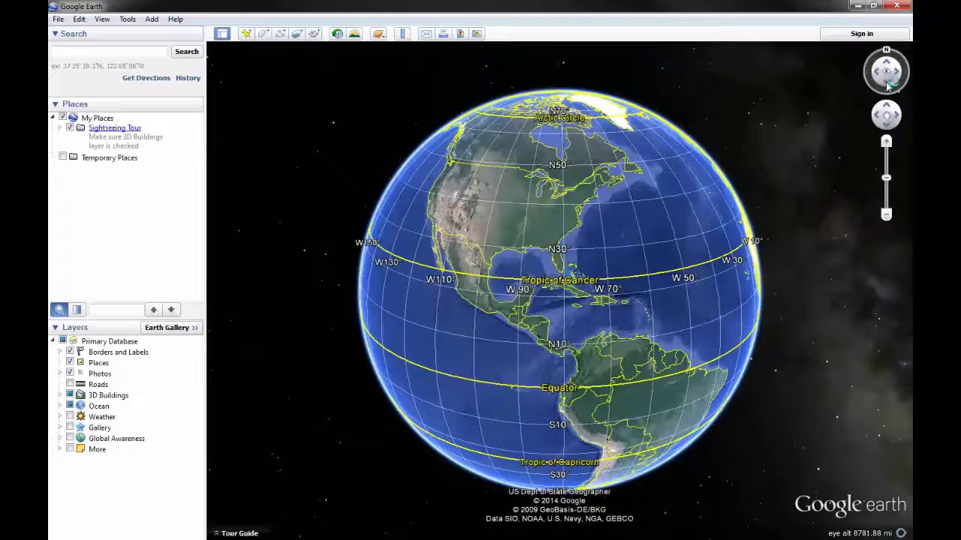
Step: Look up, down and to the left from the current viewpoint above the Americas
left_click(887, 85)
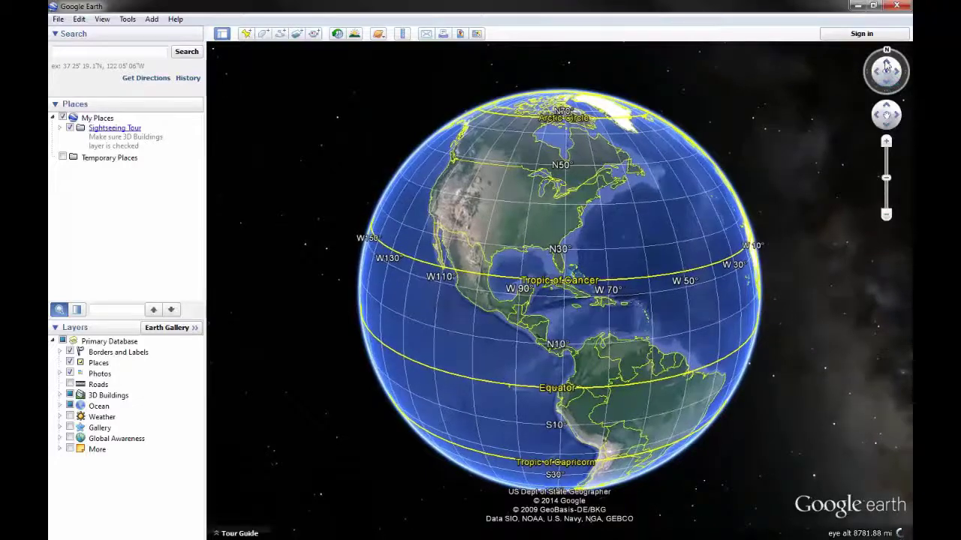
left_click(887, 67)
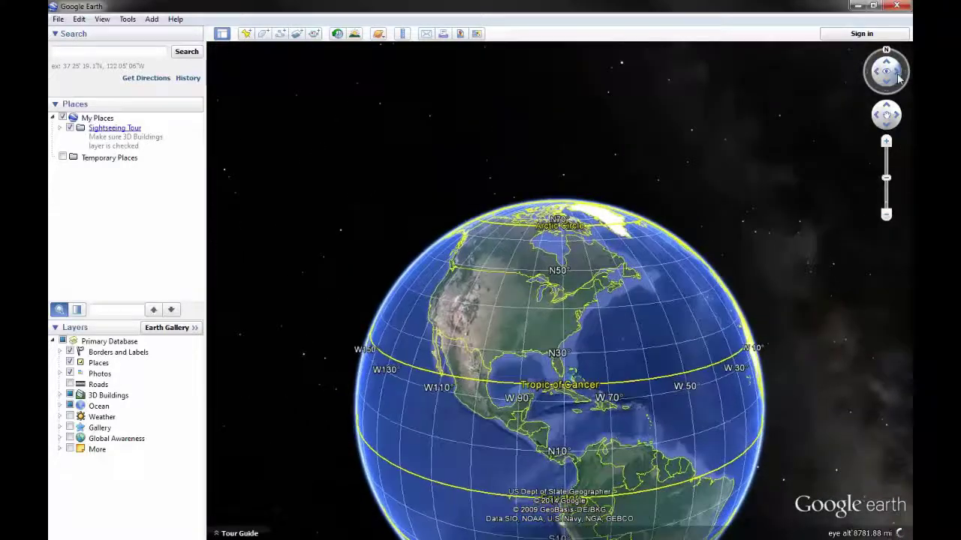
left_click(886, 82)
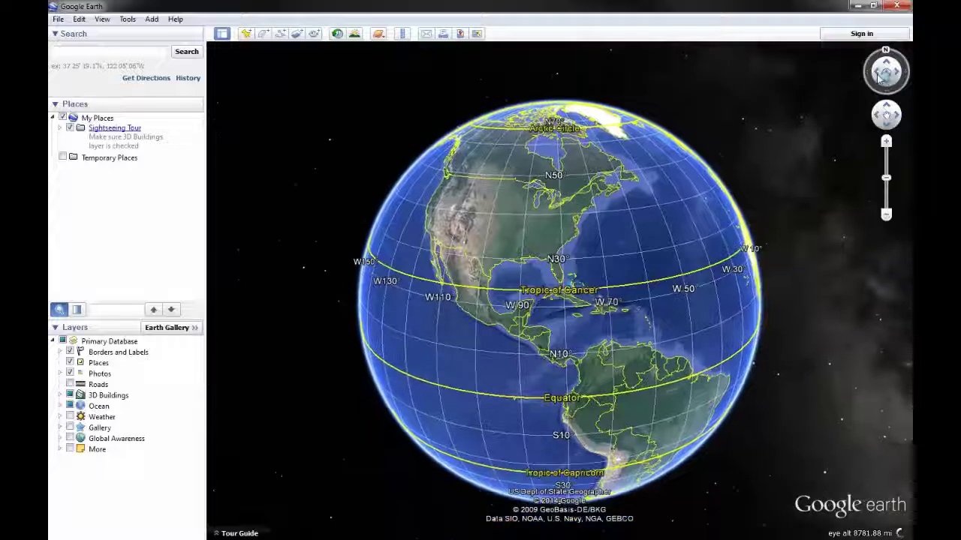
left_click(877, 73)
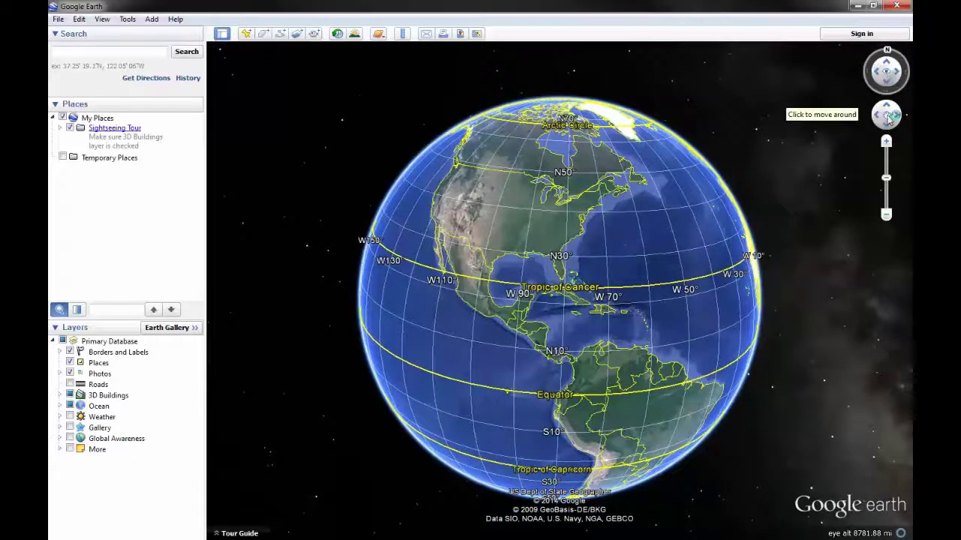
Step: Move the view from the Americas eastward to Africa, centring it near the Prime Meridian
mouse_move(886, 115)
left_mouse_down()
mouse_move(859, 121)
mouse_move(903, 120)
left_mouse_up()
mouse_move(770, 258)
left_mouse_down()
mouse_move(669, 277)
mouse_move(757, 258)
left_mouse_up()
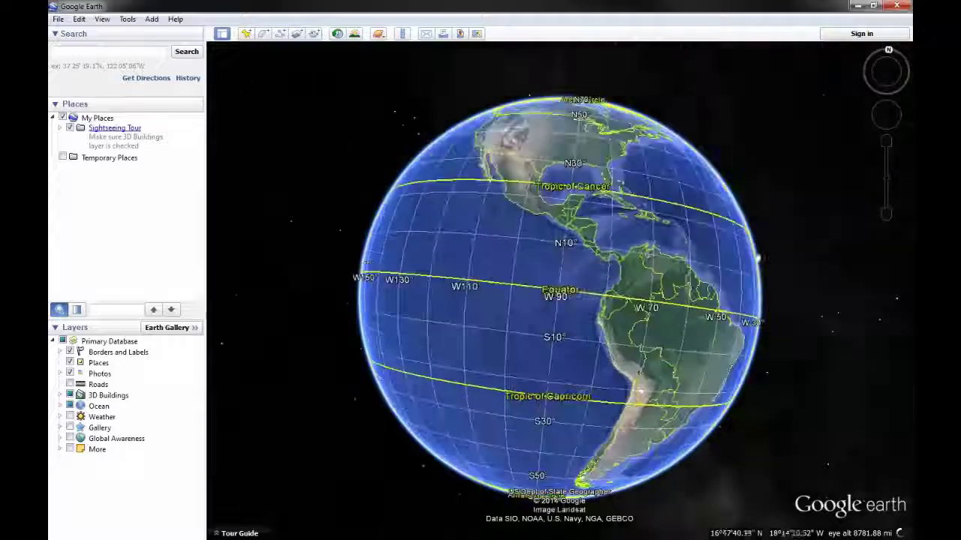
left_click(898, 118)
left_click_drag(899, 120, 901, 120)
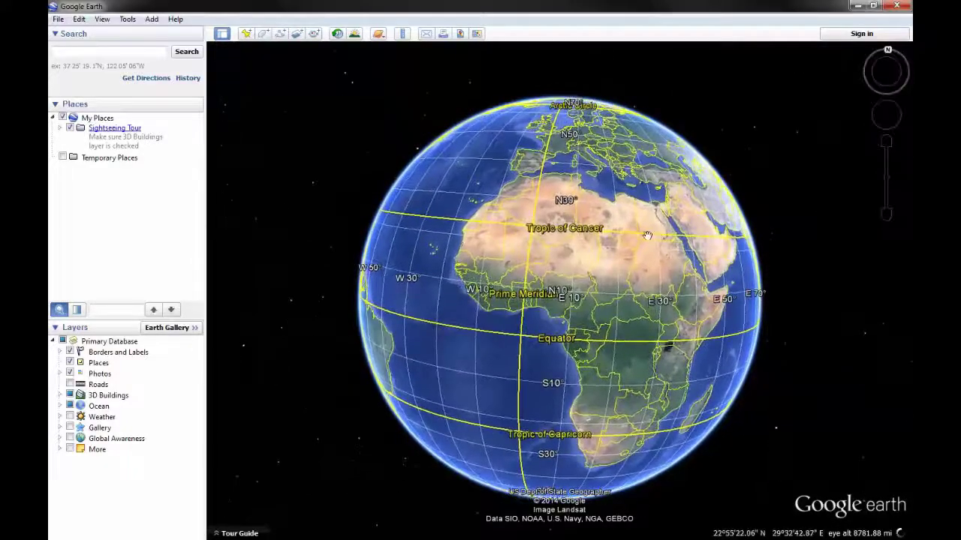
left_click_drag(641, 232, 585, 257)
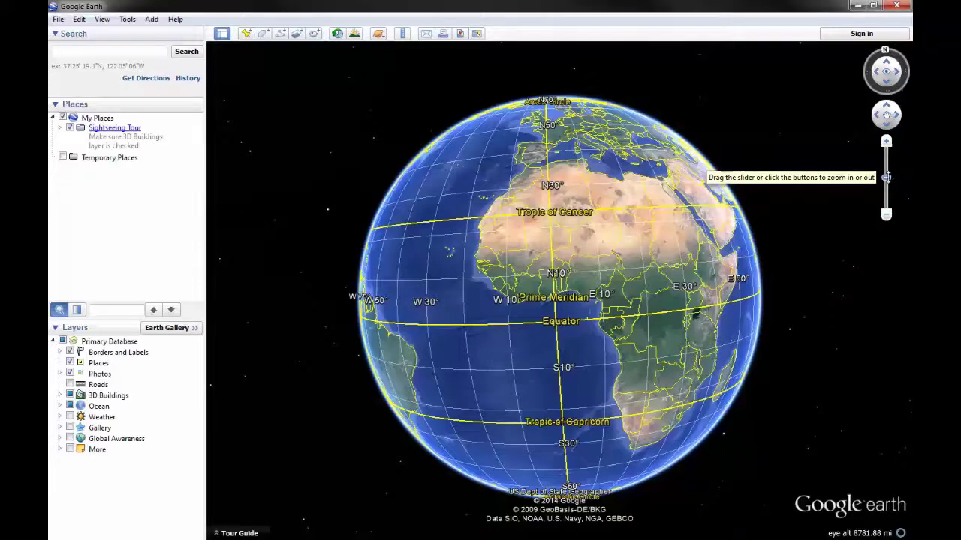
Step: Enter ground-level view just north of Lome on the West African coast and look around until facing south
mouse_move(886, 177)
left_mouse_down()
mouse_move(886, 150)
mouse_move(887, 170)
left_mouse_up()
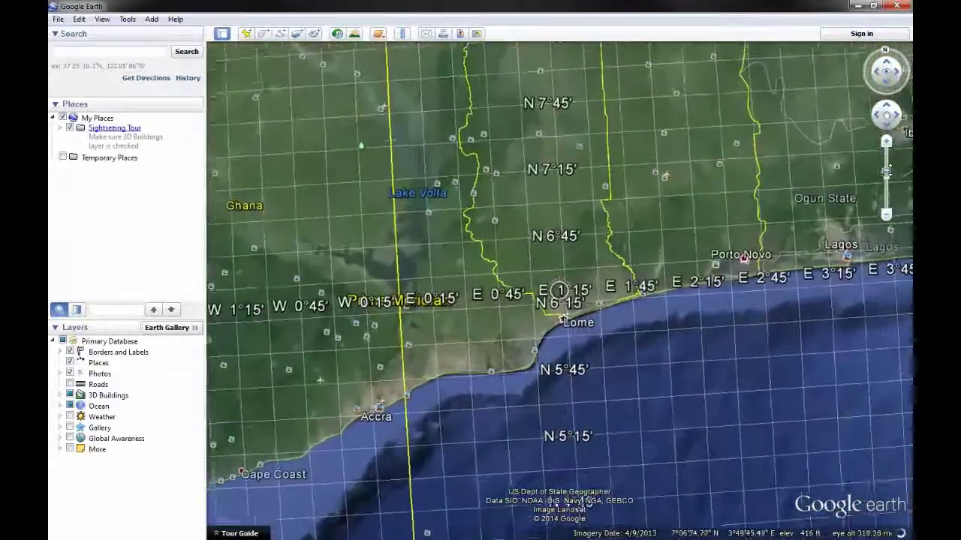
left_click_drag(887, 208, 886, 156)
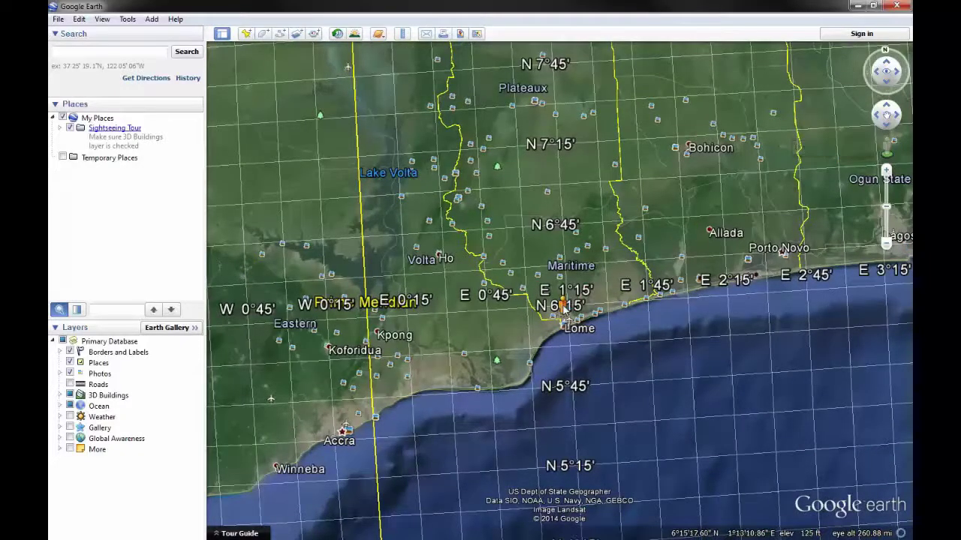
scroll(563, 304, "down", 5)
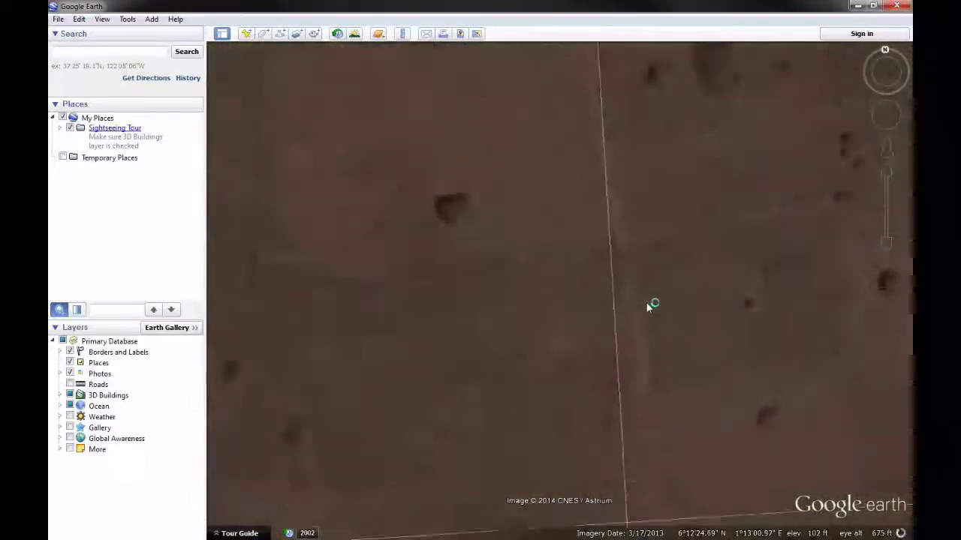
scroll(648, 307, "down", 3)
scroll(648, 307, "down", 2)
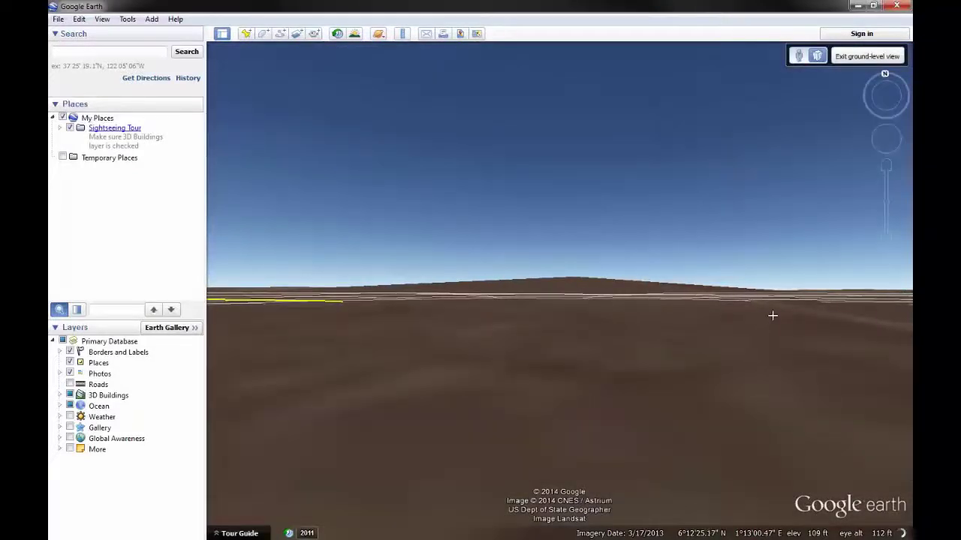
left_click_drag(772, 315, 337, 353)
left_click_drag(781, 379, 465, 325)
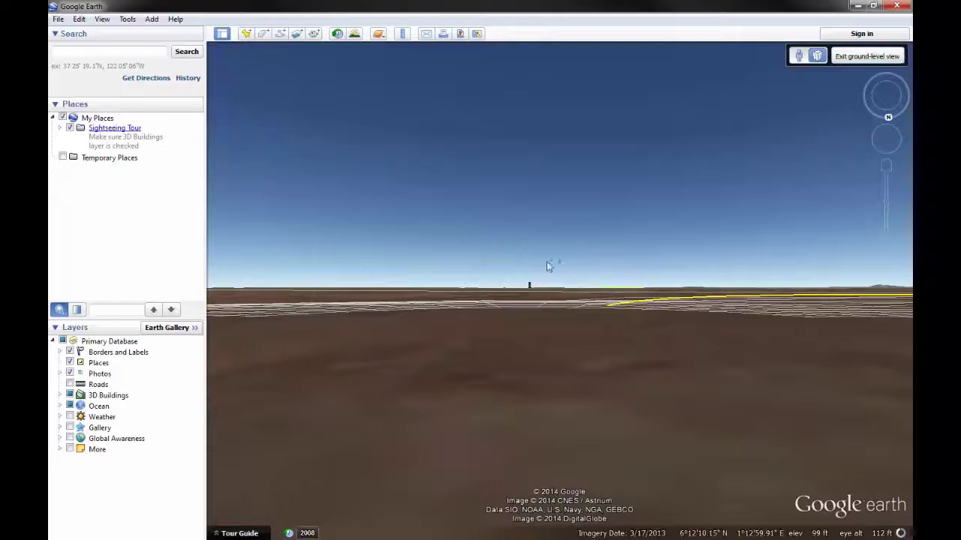
Step: Exit ground-level view and zoom out until the West African coast and the Equator are in view
left_click(876, 56)
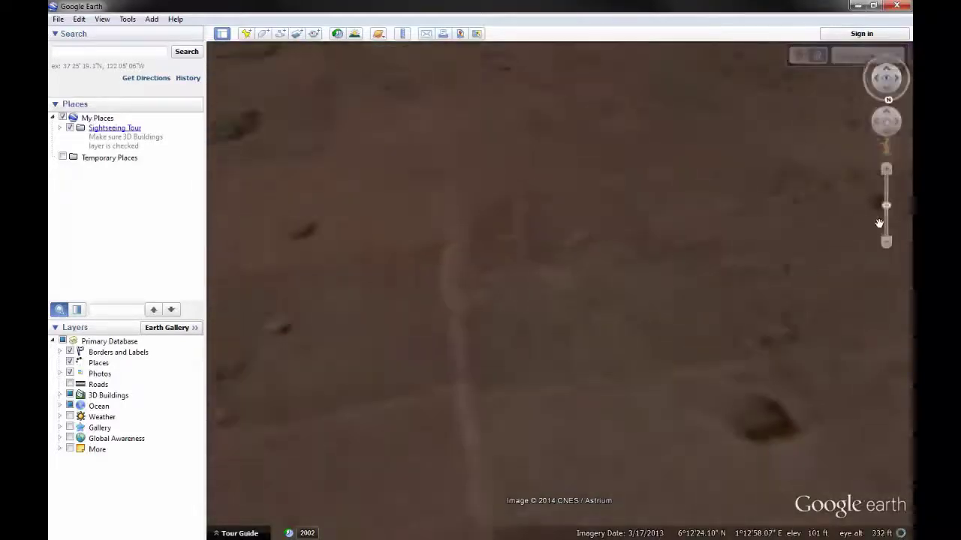
left_click(886, 244)
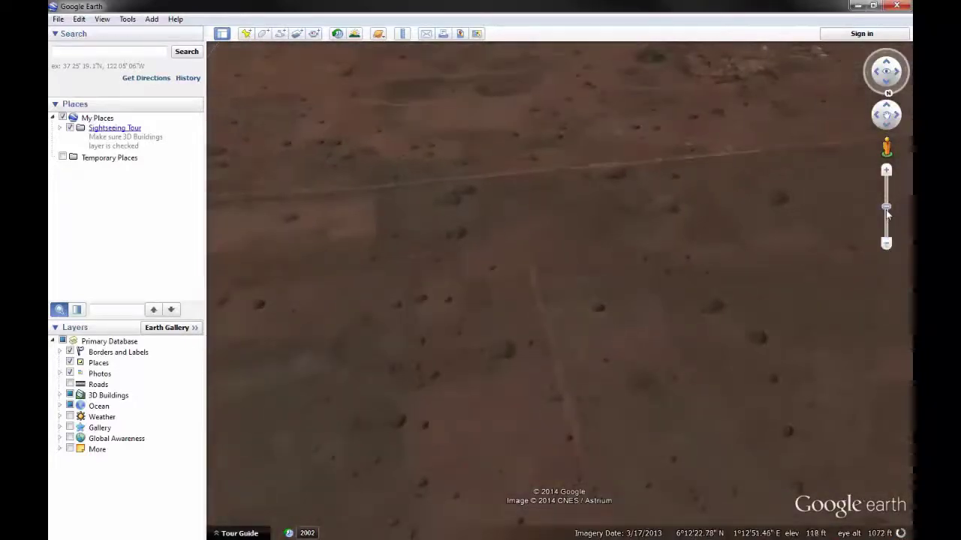
left_click_drag(887, 212, 886, 240)
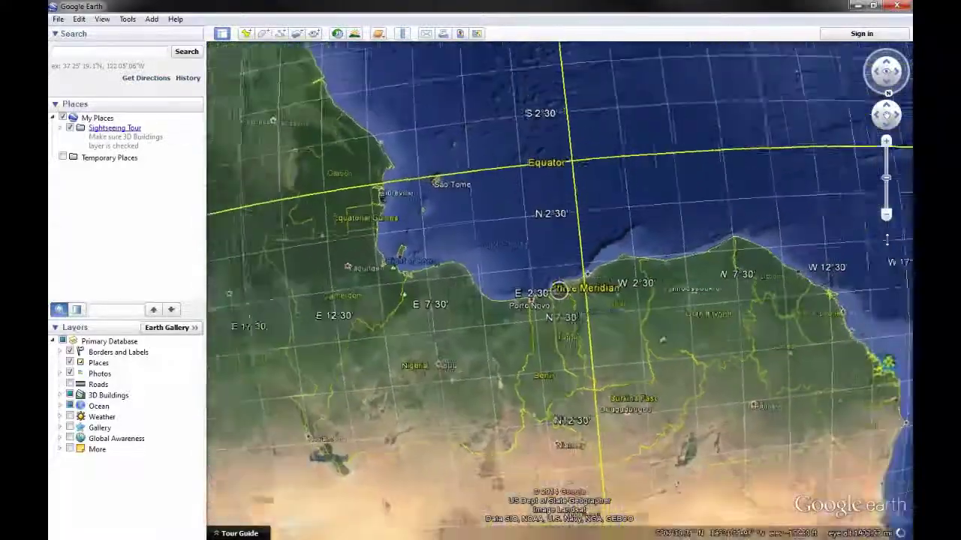